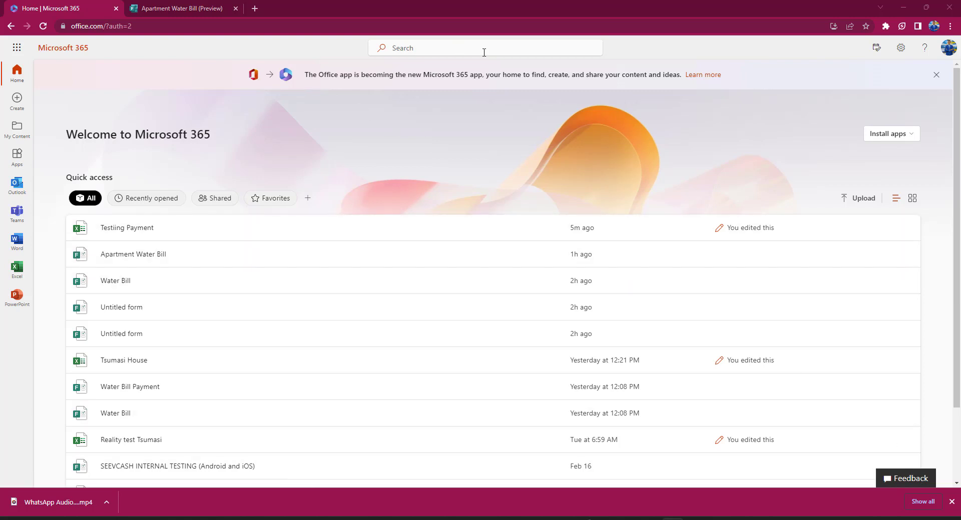
Search Microsoft 365 for Excel, then launch Excel from the app launcher in a new tab.
left_click(419, 49)
type("exce")
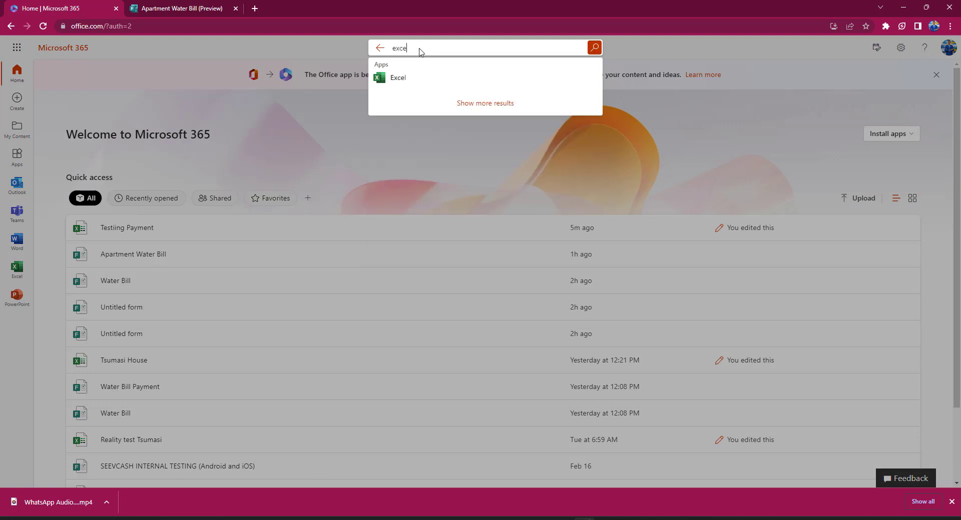
left_click(214, 89)
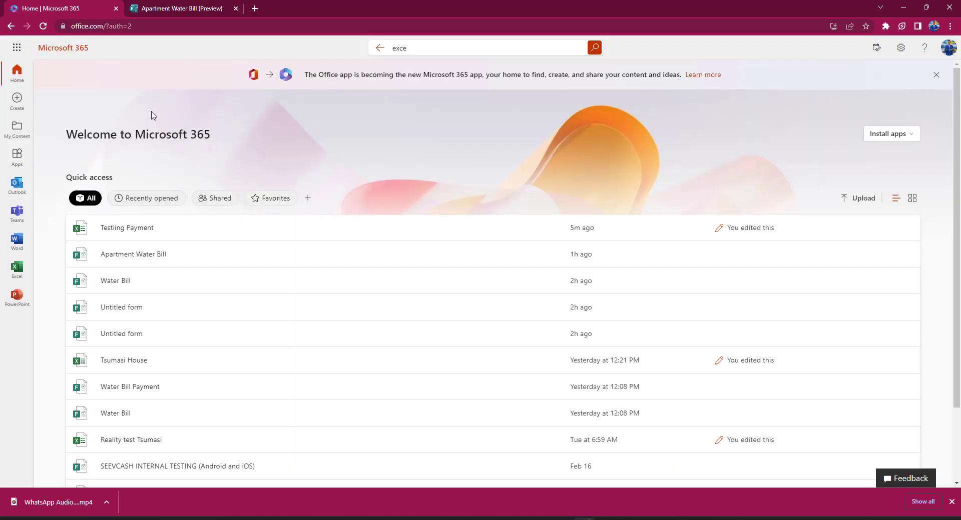
left_click(17, 48)
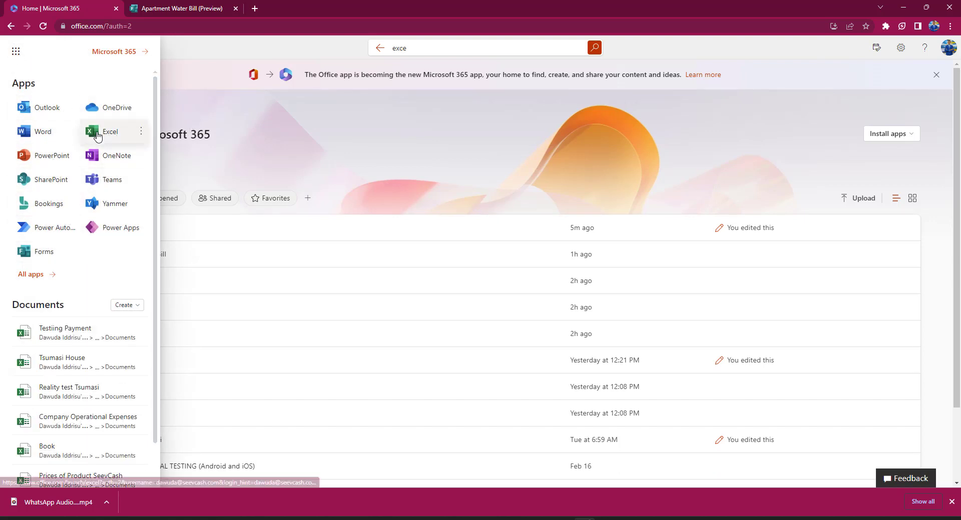
left_click(115, 137)
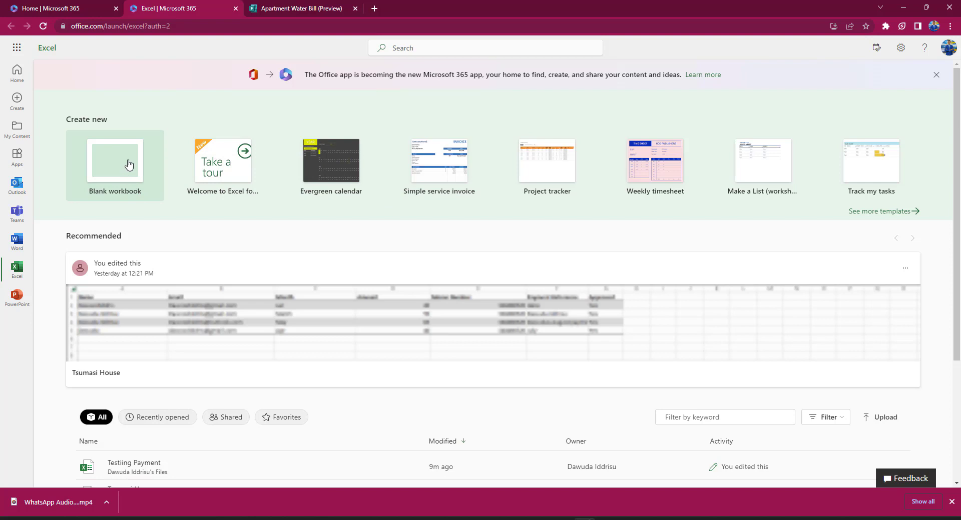
Create blank workbook Book 1, glance at the Apartment Water Bill form preview, and come back.
left_click(129, 165)
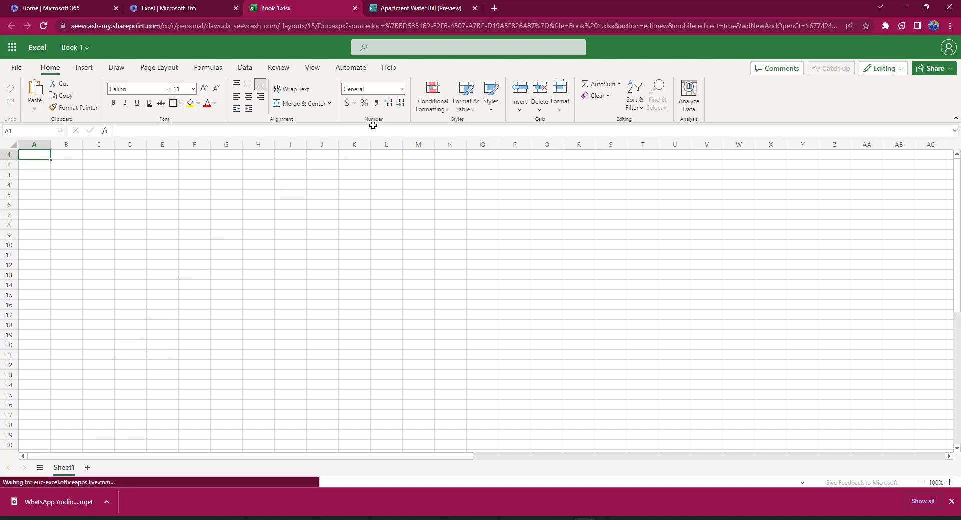
mouse_move(418, 11)
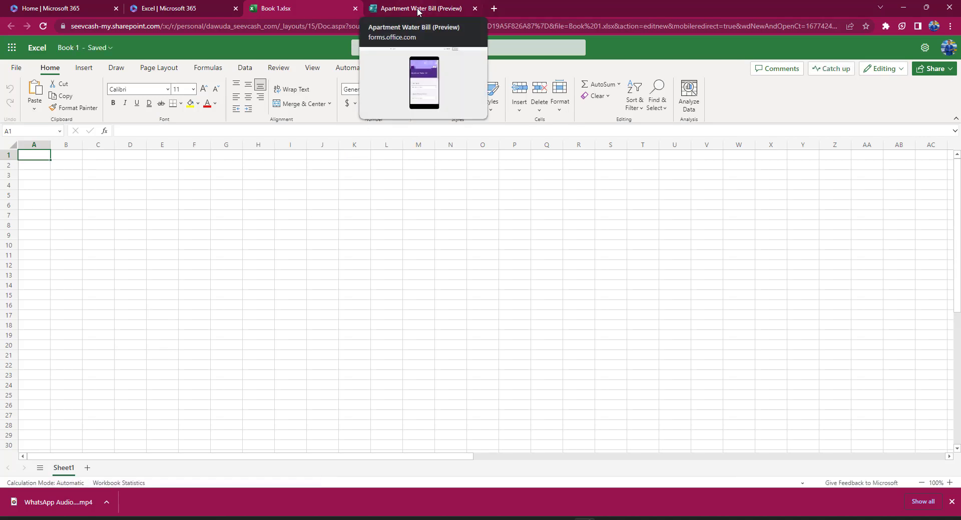
left_click(419, 9)
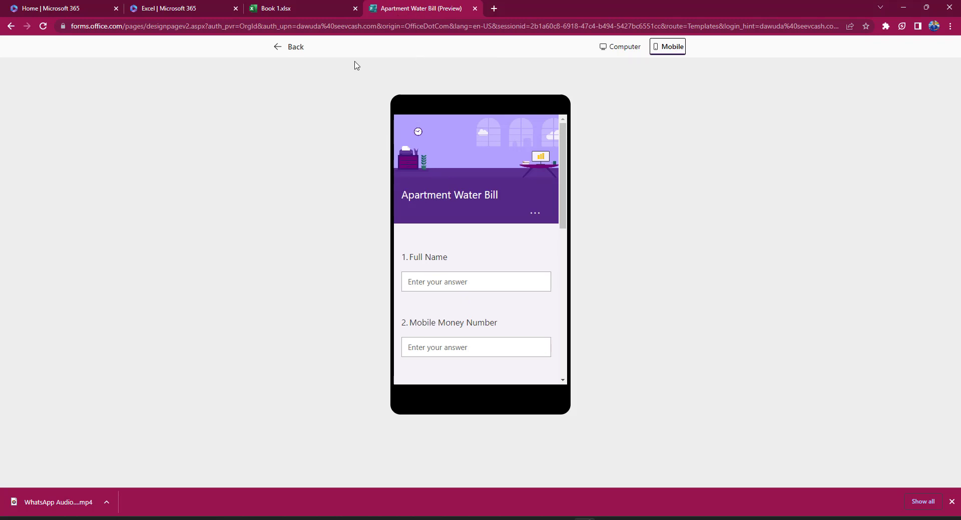
left_click(291, 9)
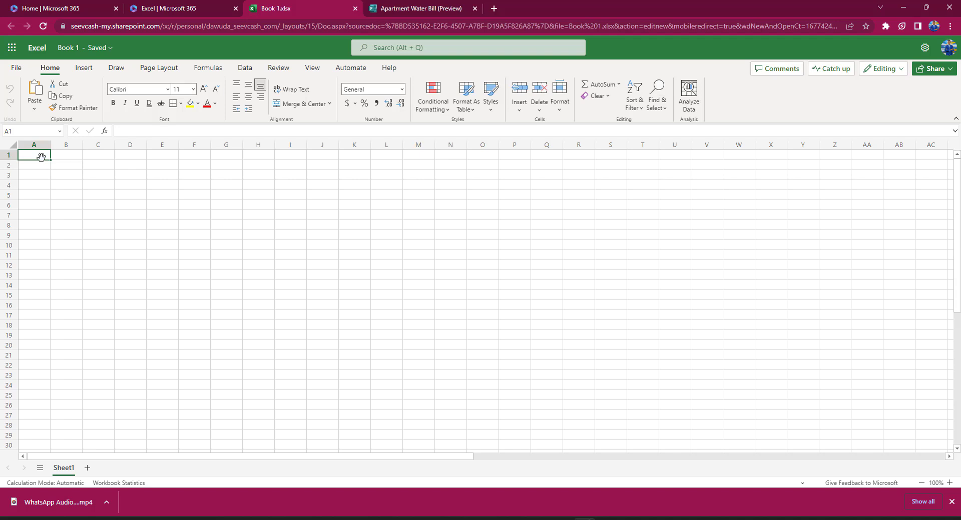
Rename the workbook to 'Apartment Water Bill Payment'.
left_click(71, 50)
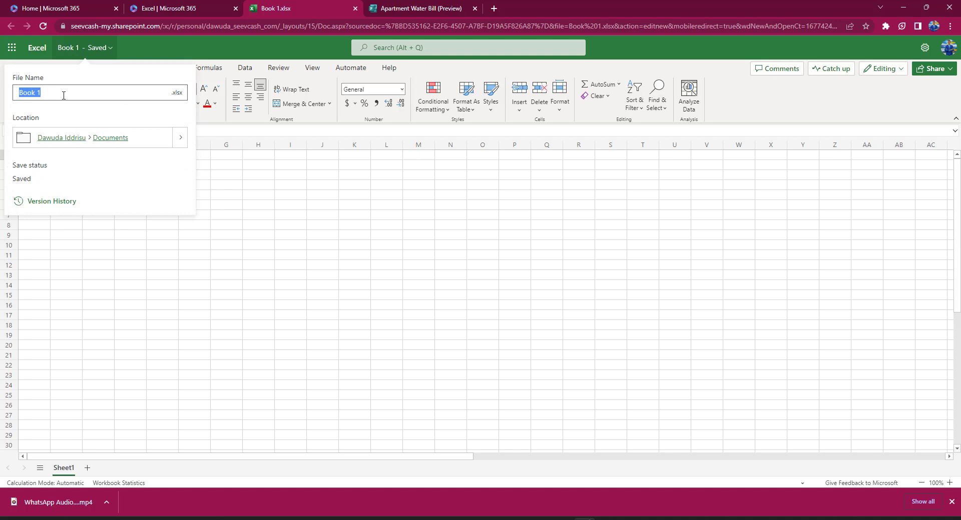
type("Apartment Water Bill Payment")
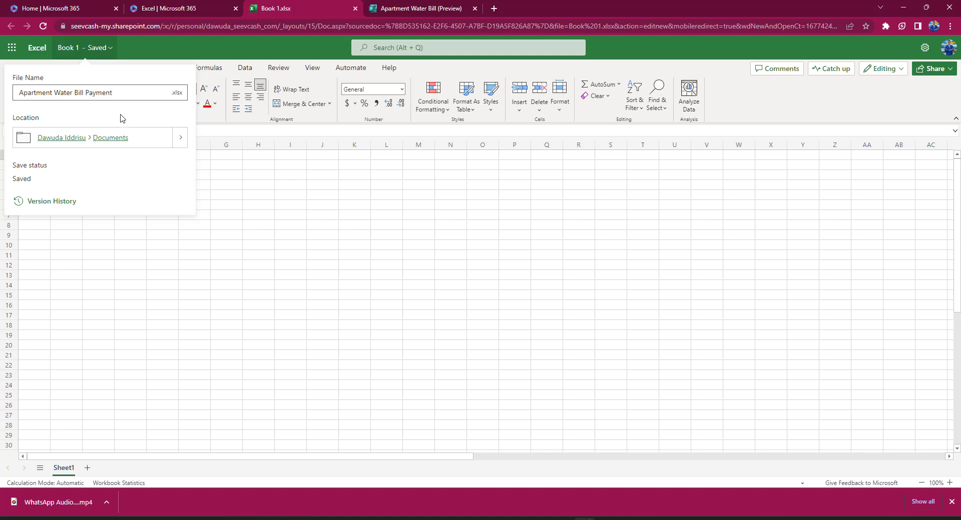
key("Return")
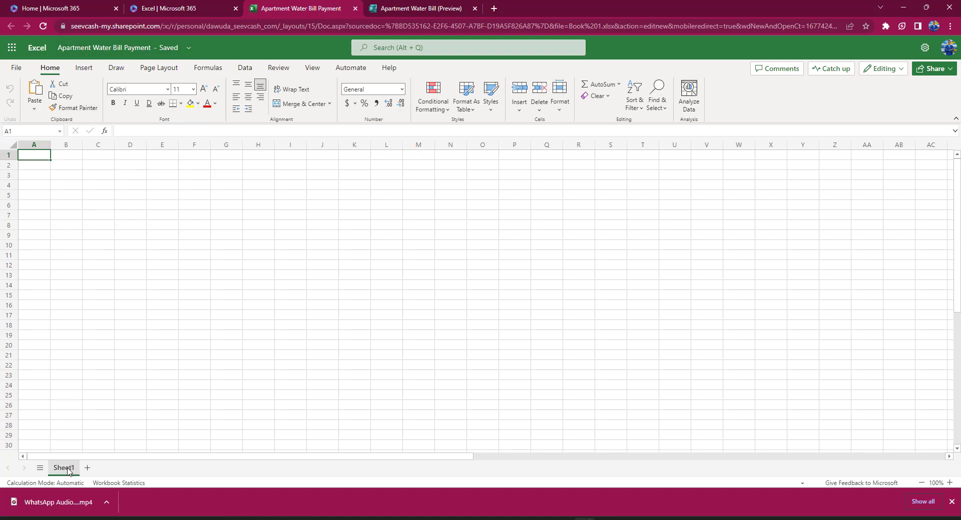
Rename worksheet Sheet1 to 'Water Bill Payment'.
double_click(69, 472)
left_click(444, 261)
key("BackSpace")
key("BackSpace")
key("BackSpace")
key("BackSpace")
key("BackSpace")
key("BackSpace")
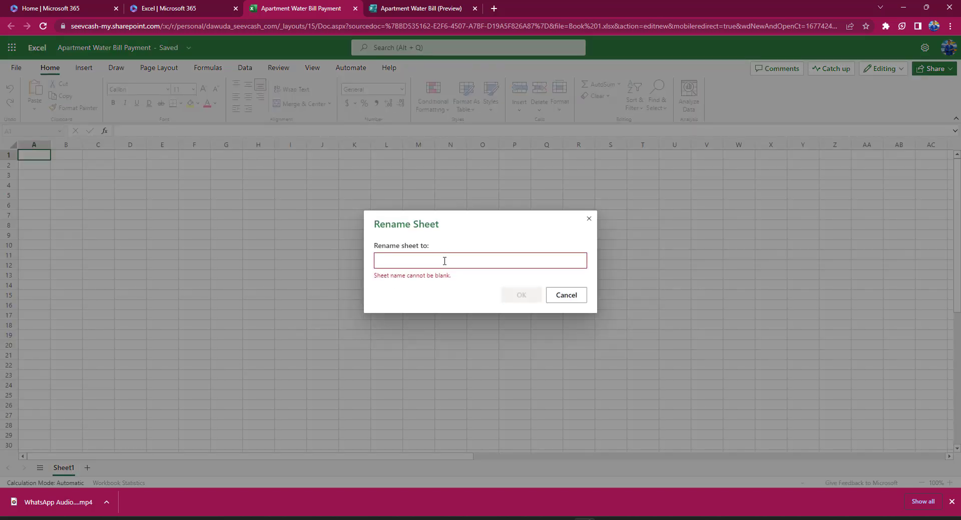
type("Water")
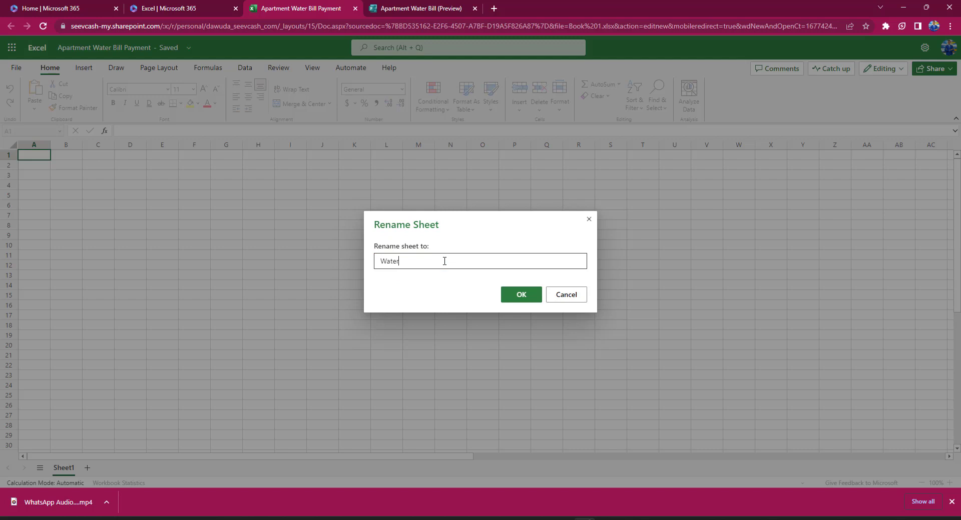
type(" Bill Payment")
left_click(523, 295)
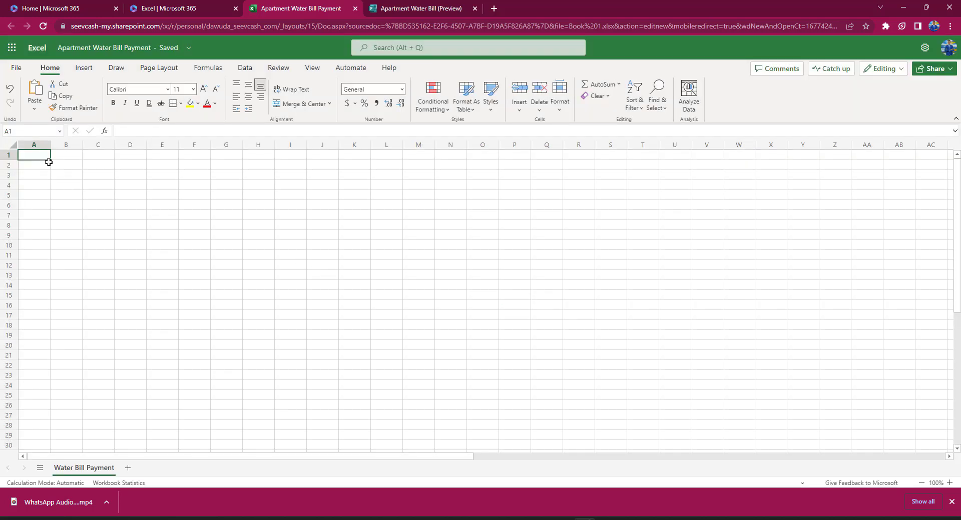
Enter headers Full Name in A1, Email in B1 and Mobile Money Number in C1.
double_click(39, 157)
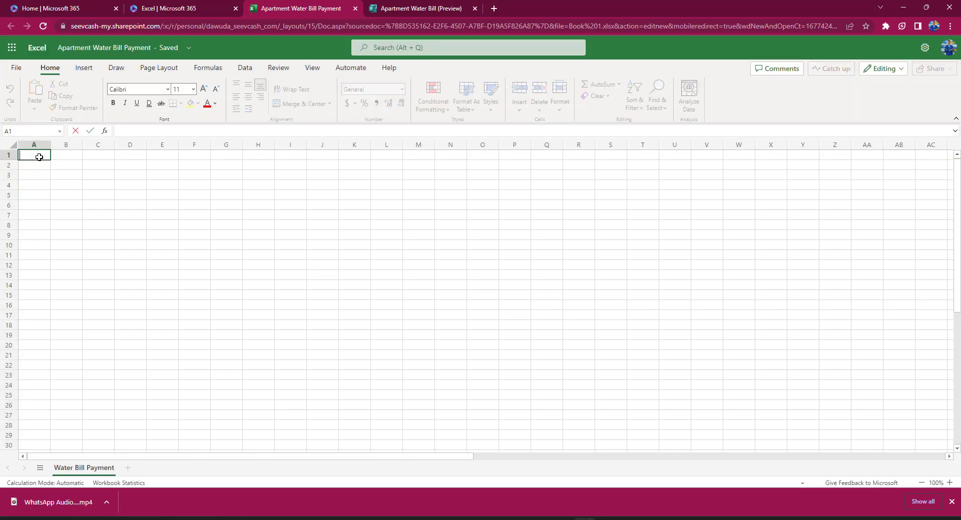
type("Full Name")
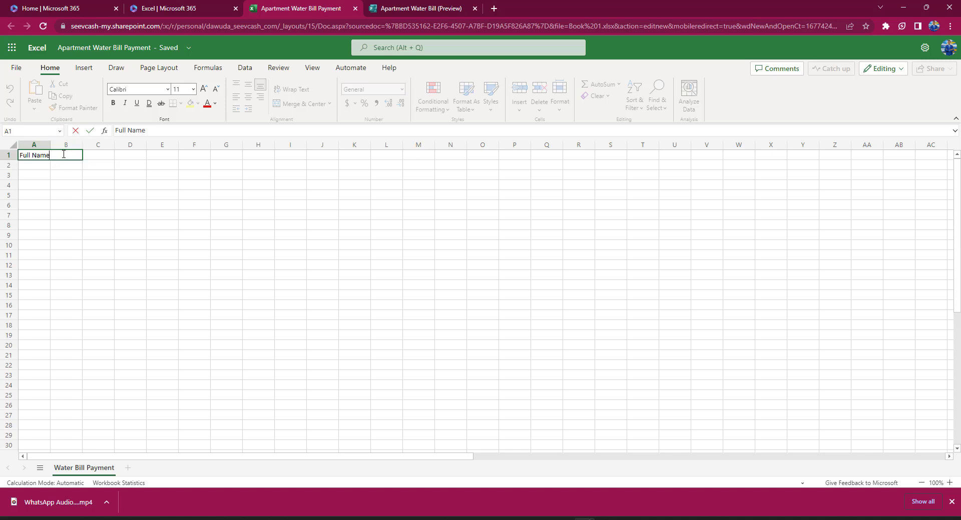
left_click_drag(93, 165, 68, 154)
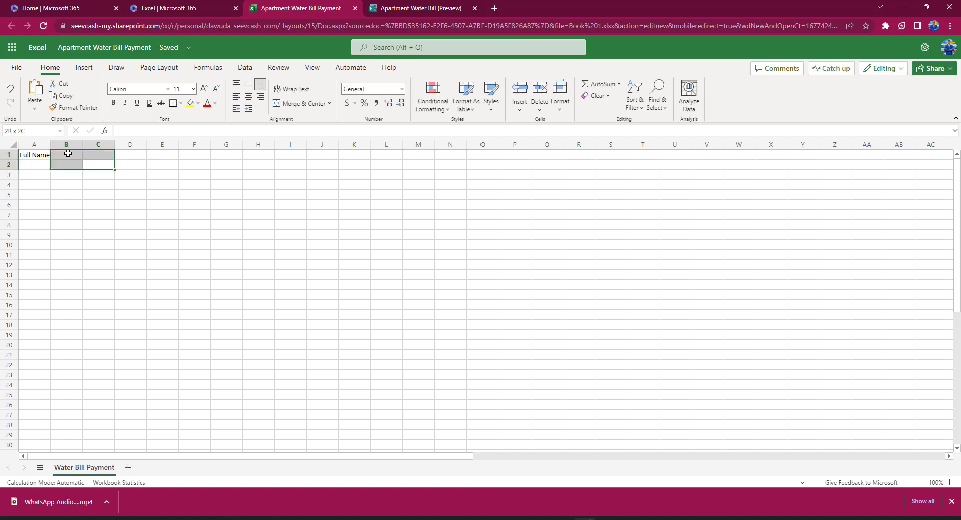
left_click(68, 154)
double_click(68, 154)
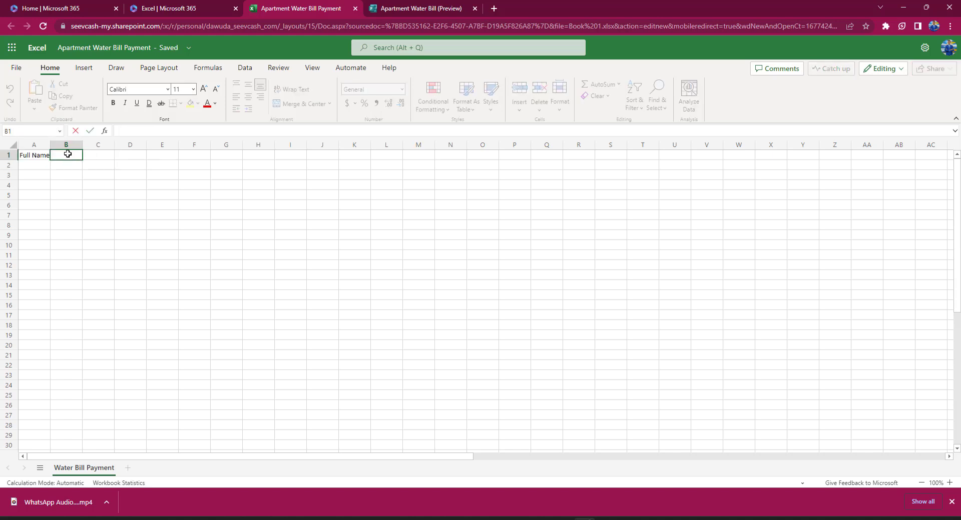
type("Email")
left_click(99, 154)
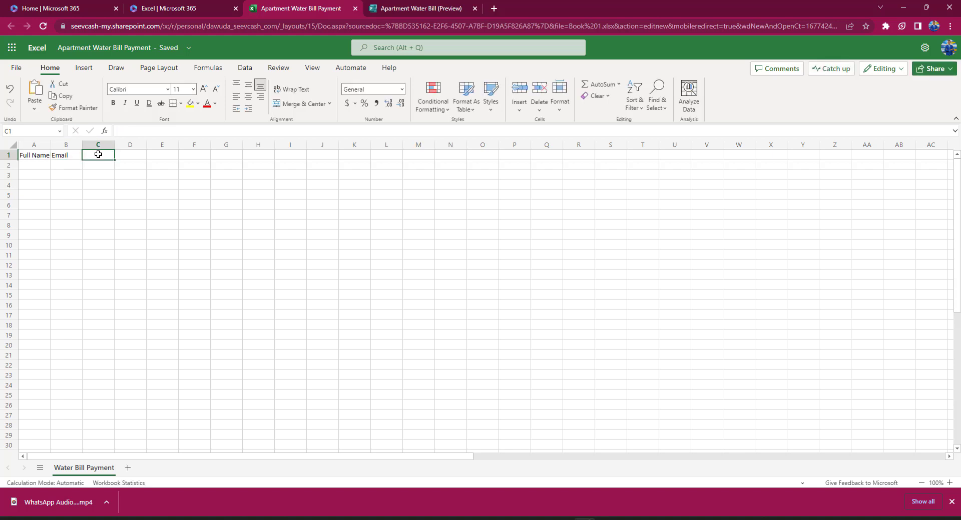
type("Mo")
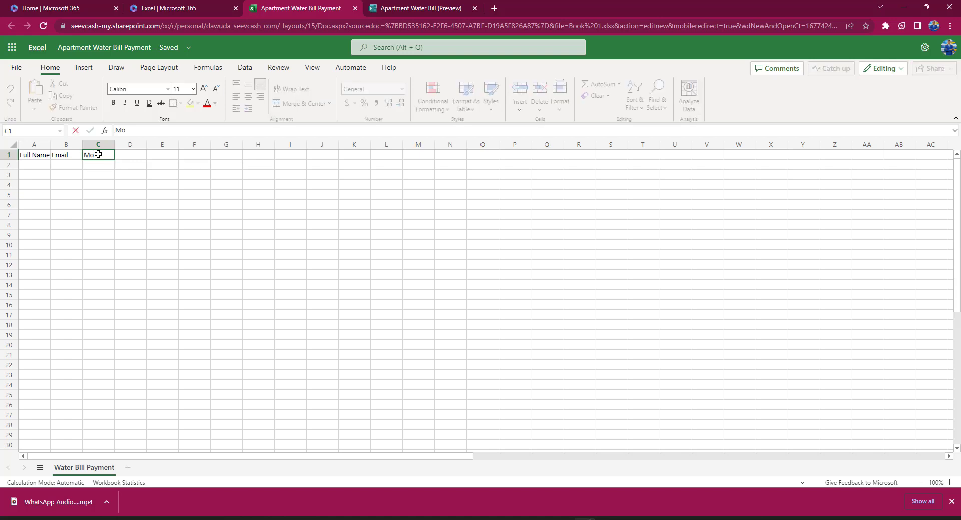
type("bile Money Num")
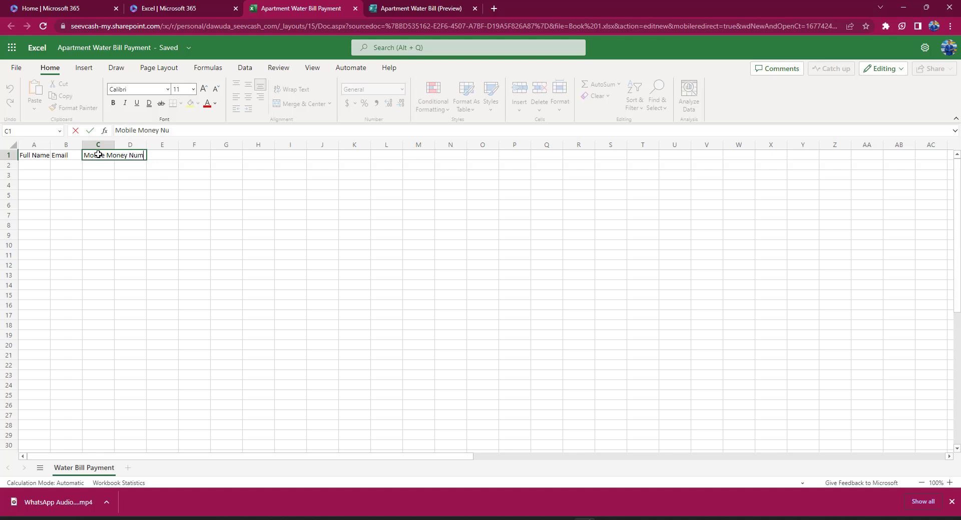
type("ber")
left_click(100, 185)
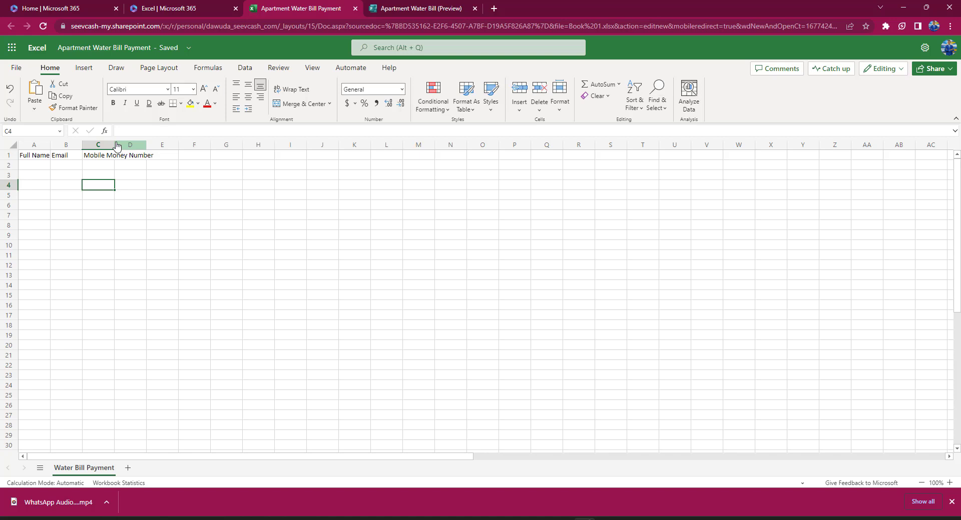
Widen columns B and C, add Amount in D1 and Payment Reference Note in E1, and widen E.
left_click_drag(115, 145, 161, 147)
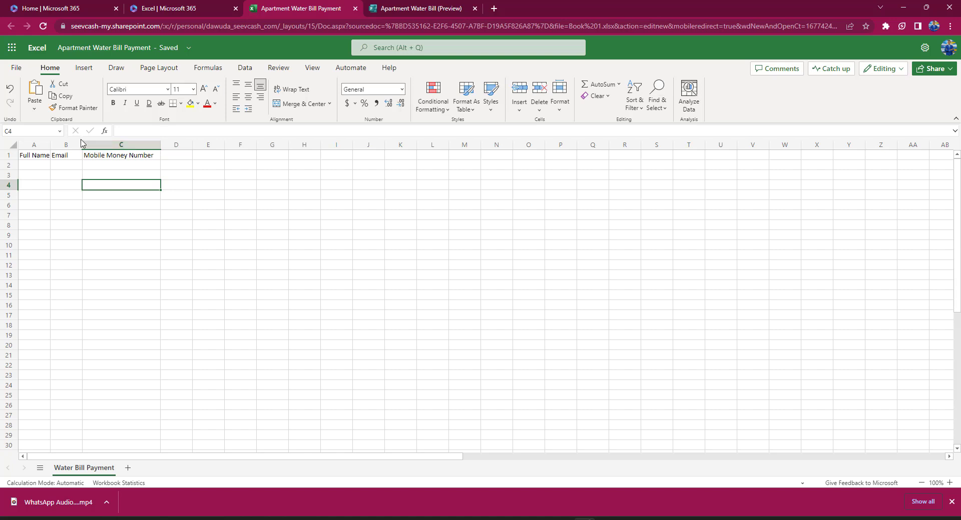
mouse_move(82, 142)
left_mouse_down()
mouse_move(109, 143)
mouse_move(56, 150)
mouse_move(79, 150)
left_mouse_up()
left_click(232, 155)
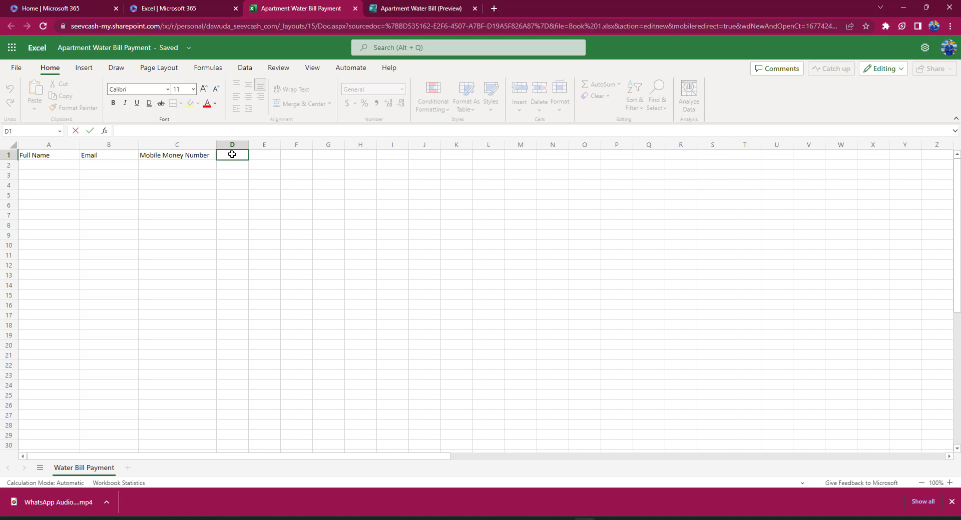
type("Amount")
left_click(261, 155)
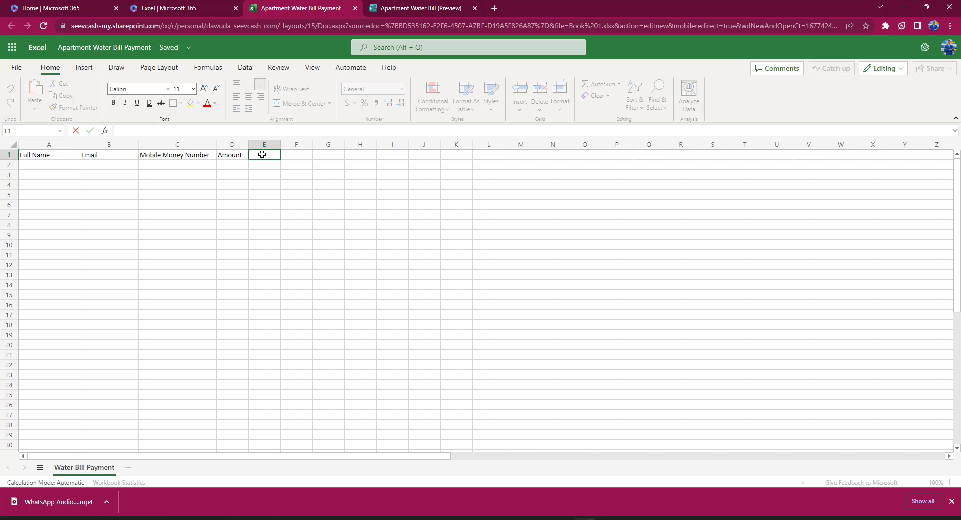
type("Payment Referenc")
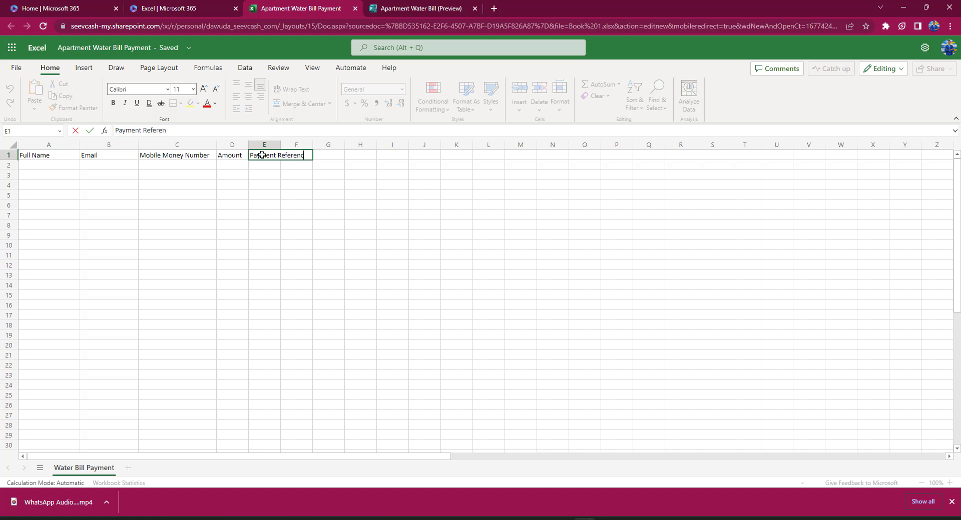
type("e Note")
left_click(323, 168)
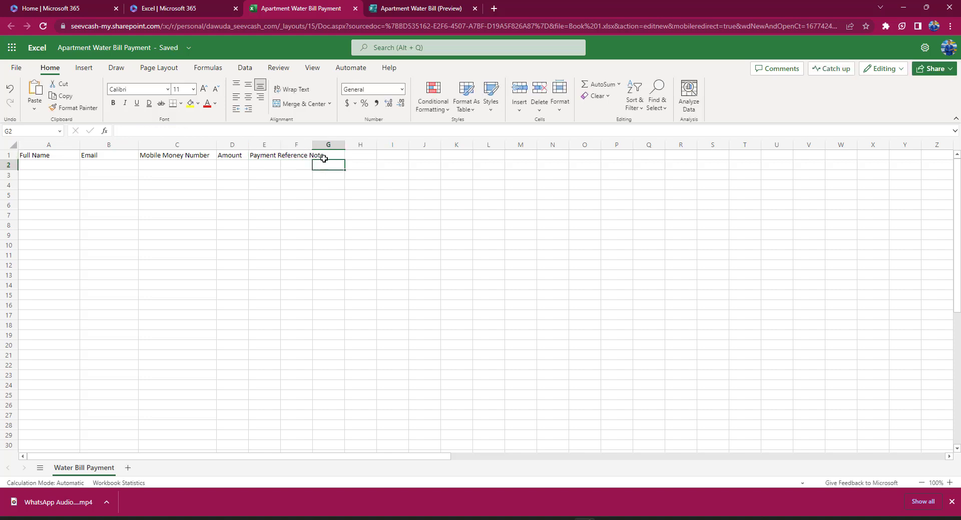
left_click(262, 154)
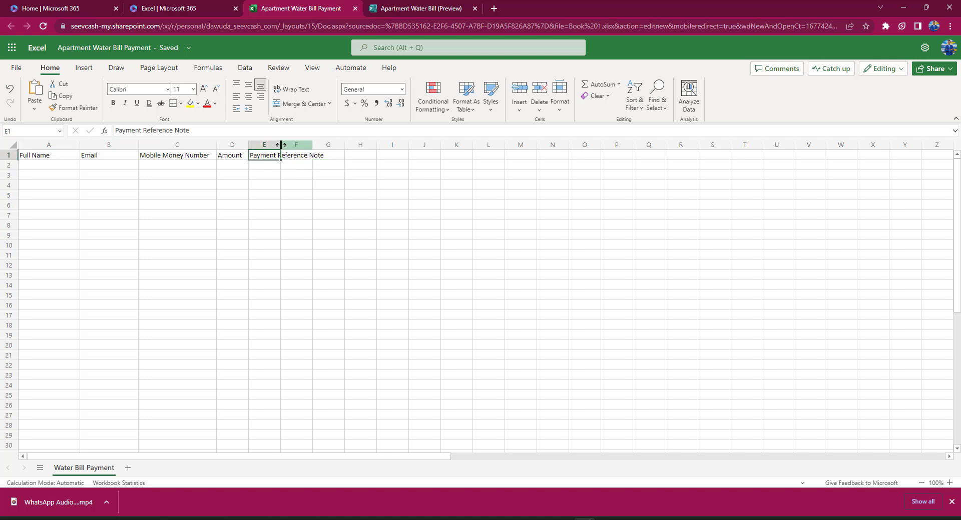
left_click_drag(281, 145, 336, 146)
Add Month in F1 and Date Payment Made in G1, widen G, and type Approved in H1.
double_click(351, 156)
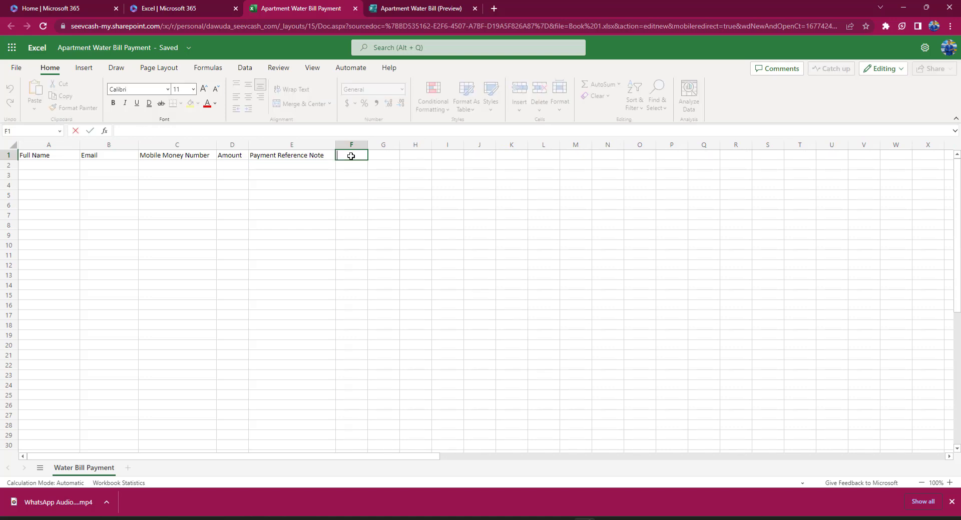
type("Month")
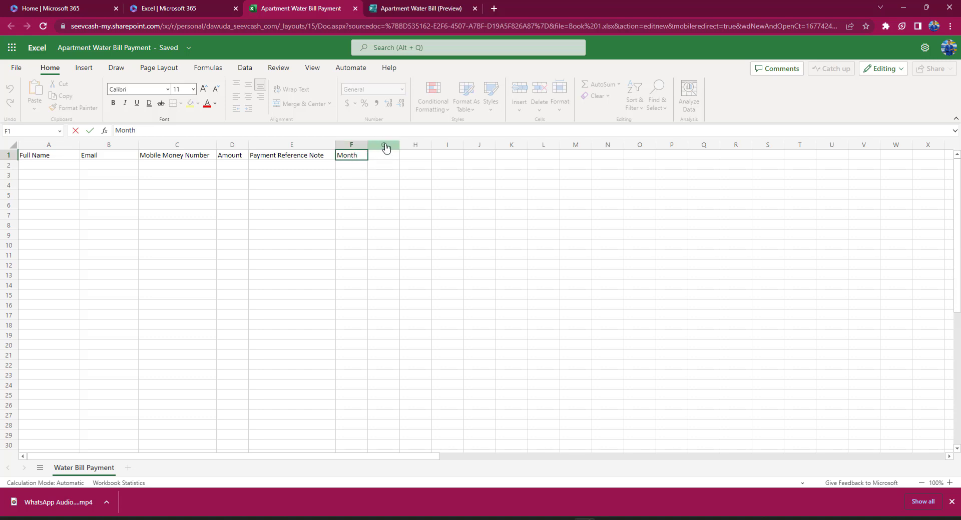
left_click(381, 156)
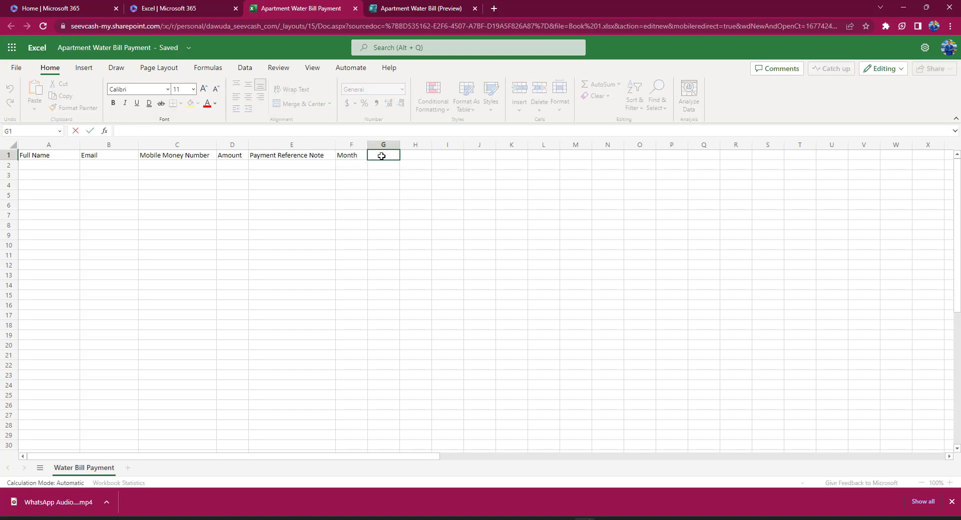
type("Date Payment")
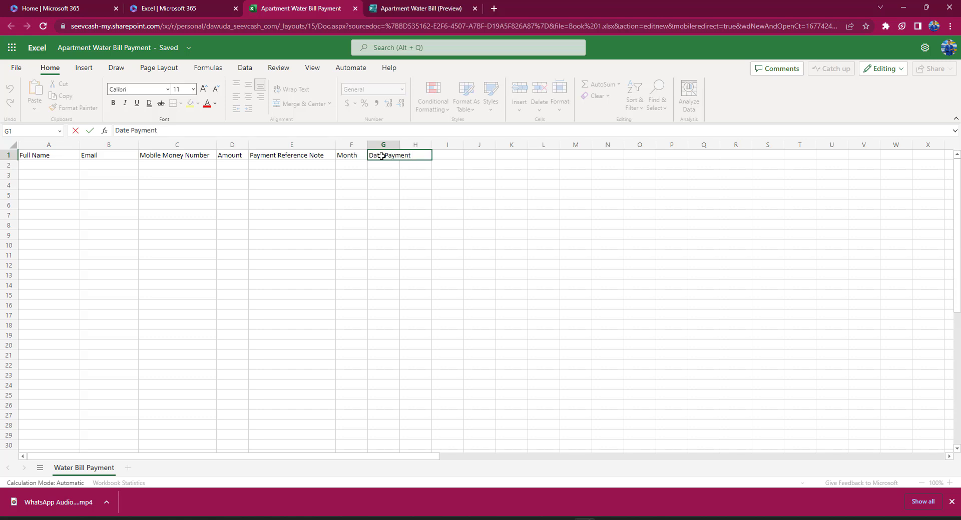
type(" Made")
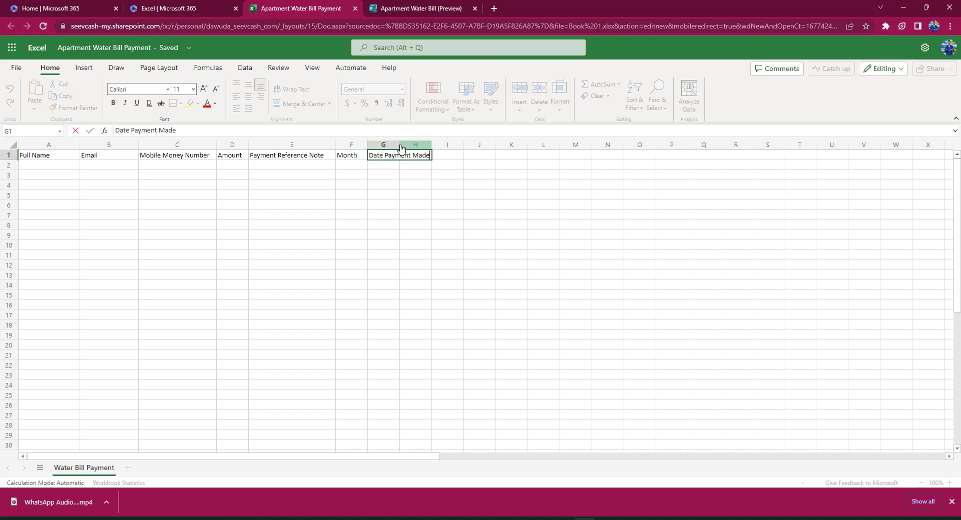
left_click(446, 156)
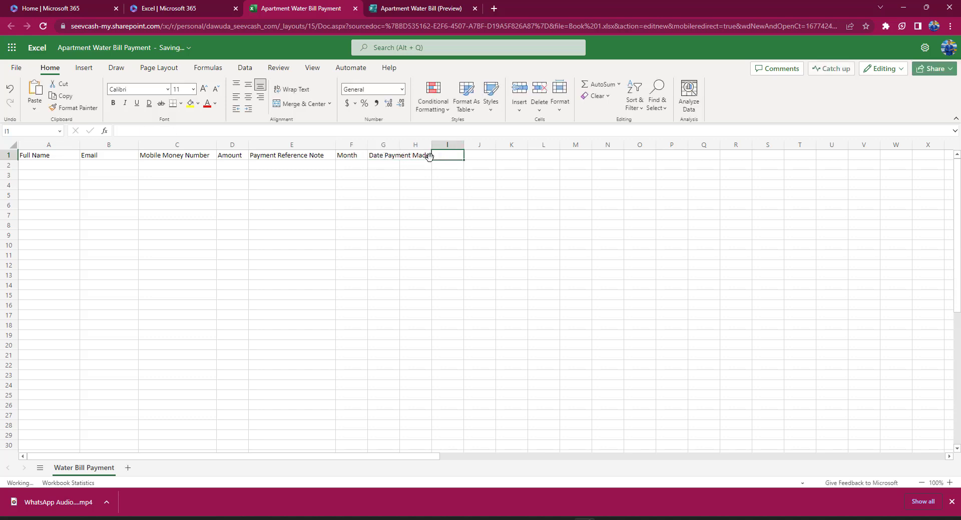
left_click(425, 157)
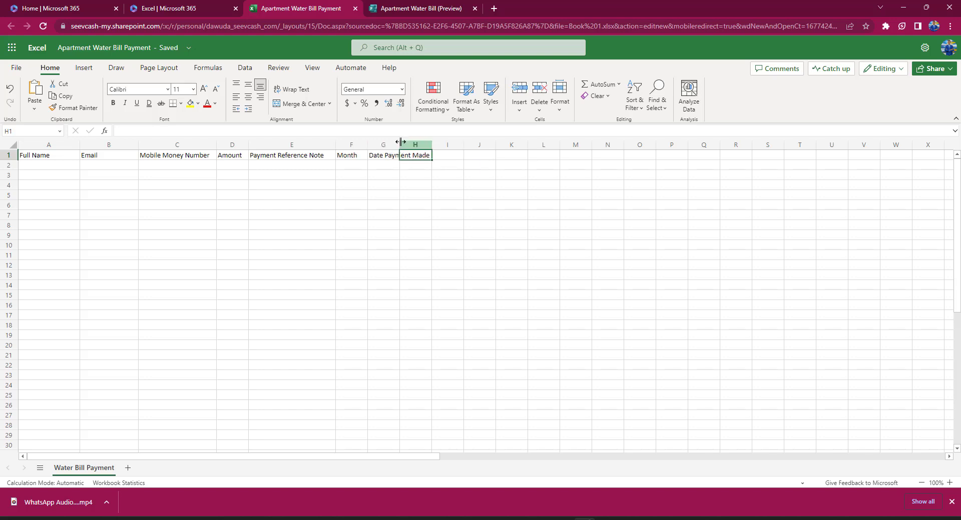
left_click_drag(401, 142, 444, 142)
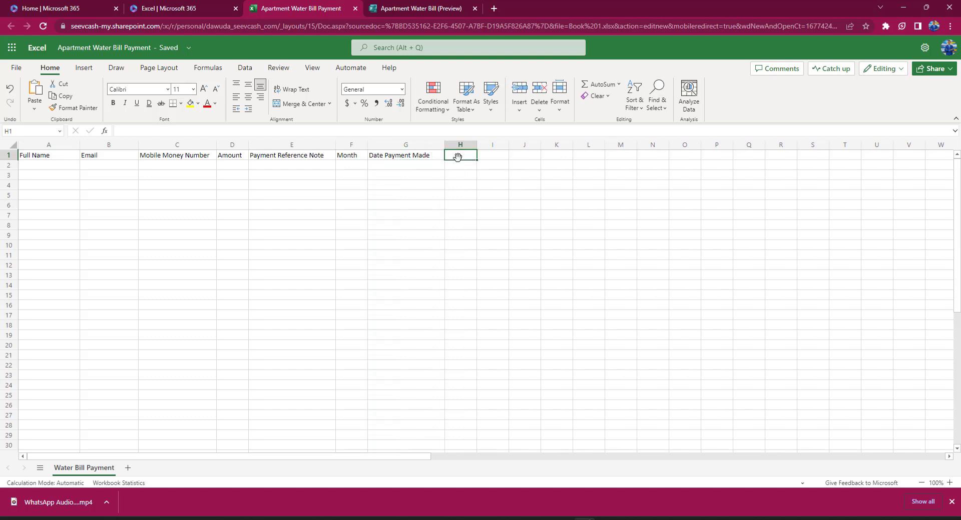
type("Approved")
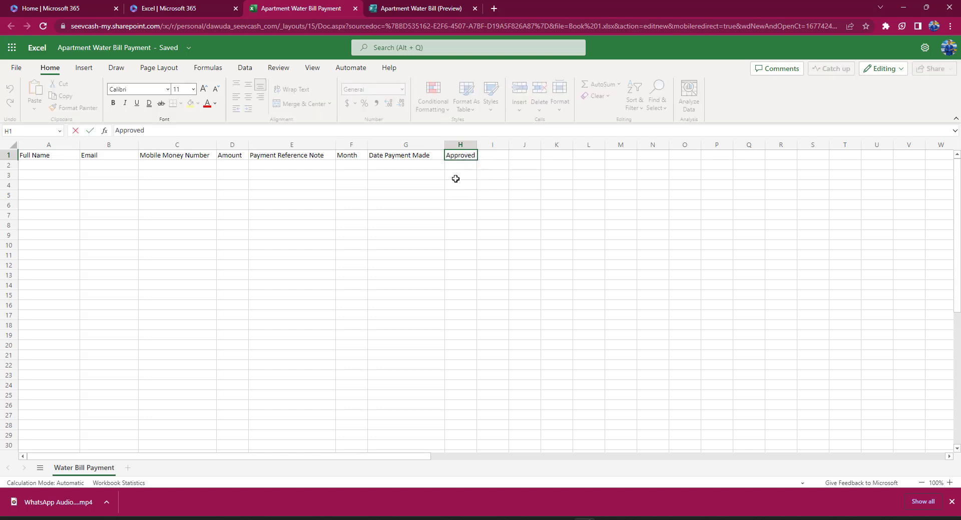
Commit Approved, then apply Format As Table with the first plain light style to the header row.
left_click(376, 195)
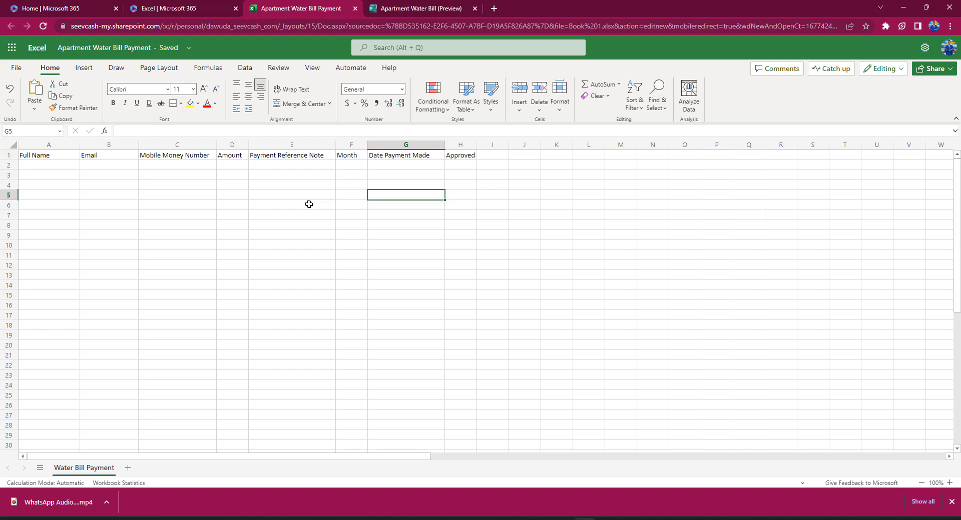
left_click(435, 157)
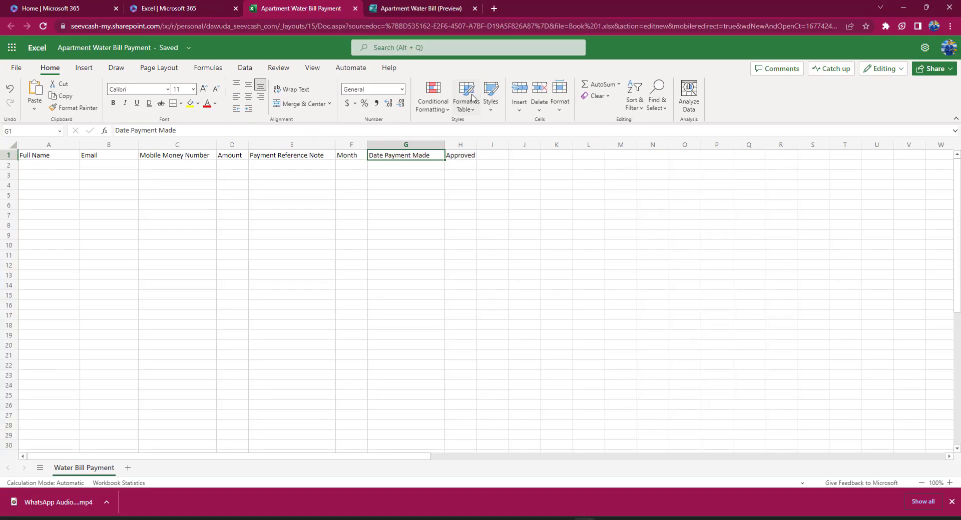
left_click(470, 107)
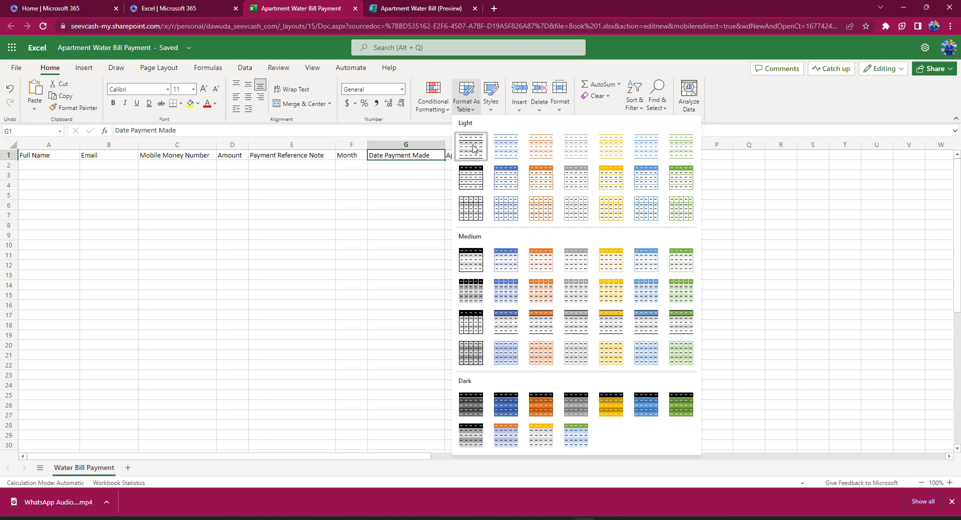
left_click(473, 149)
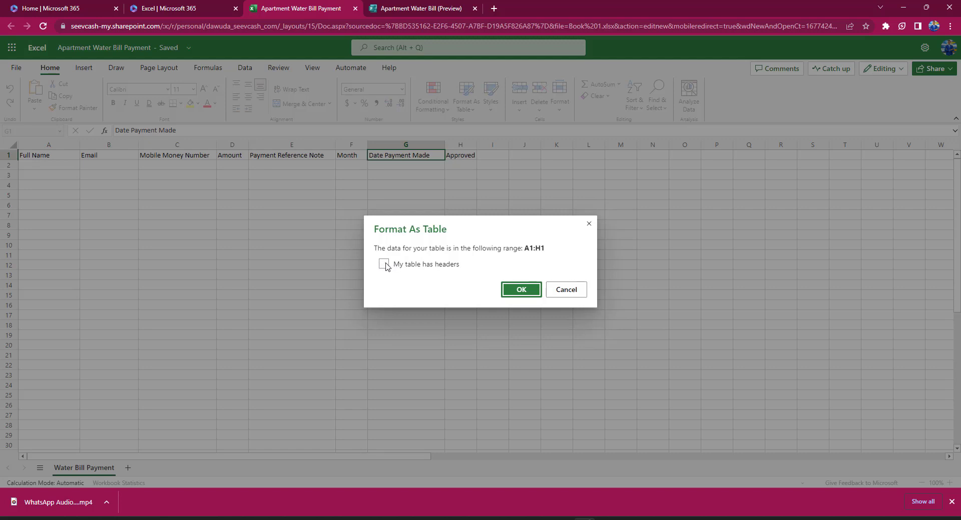
Confirm A1:H1 as a table with headers and select the default name Table1.
left_click(525, 291)
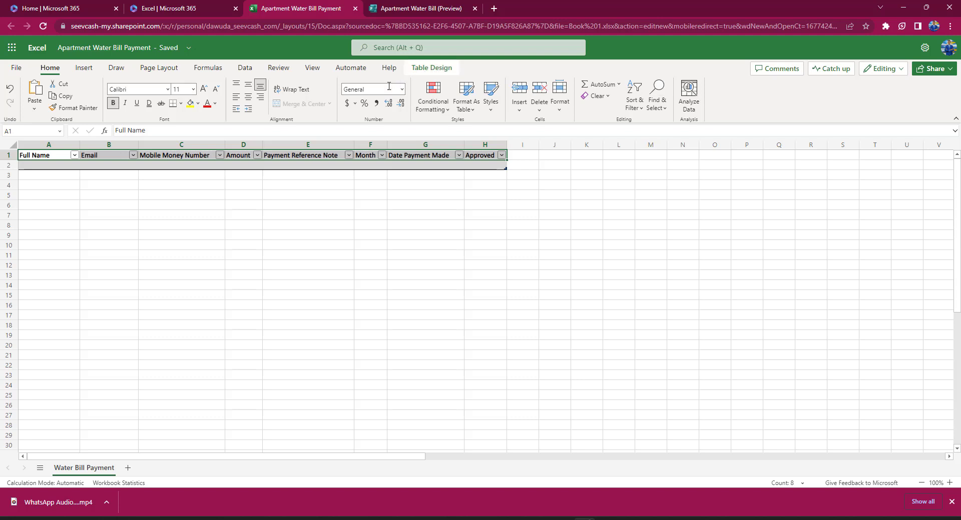
left_click(430, 68)
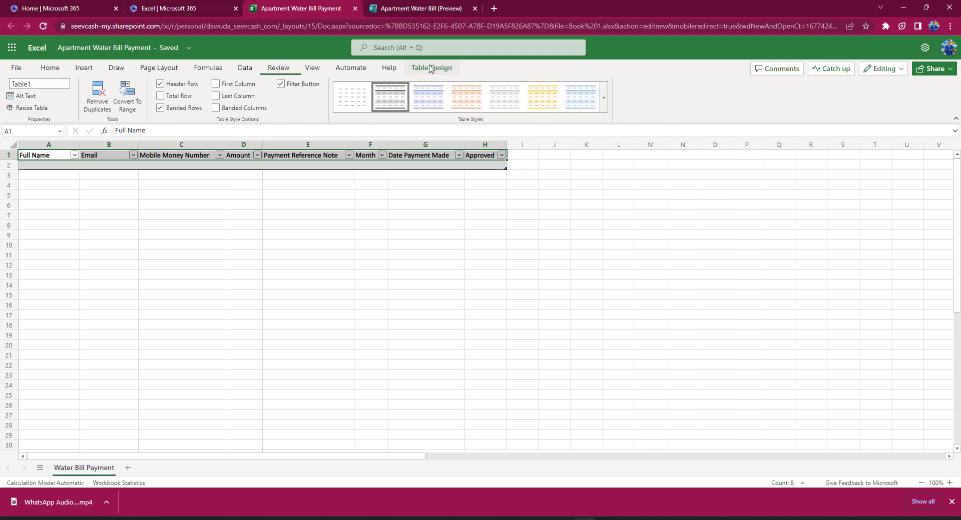
left_click(35, 83)
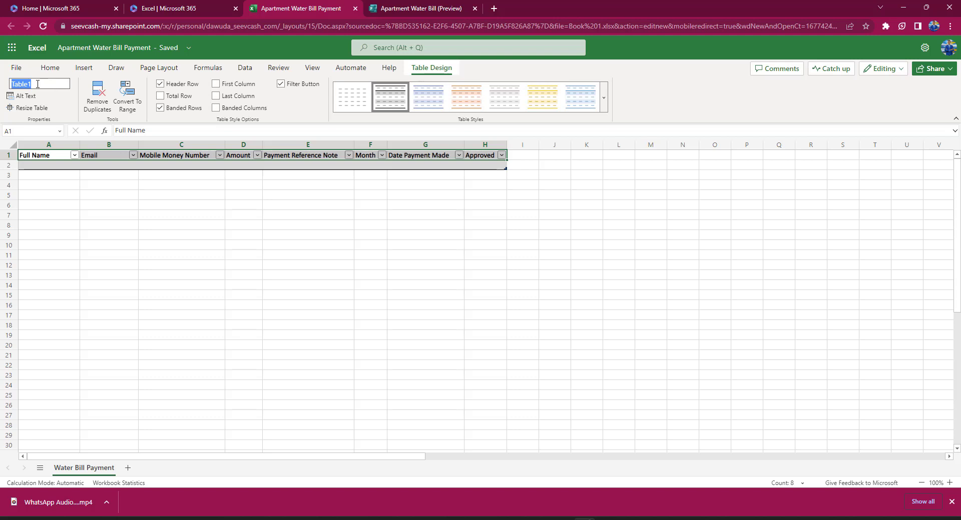
Replace Table1 with an underscore-joined table name beginning Apartment_Water_ and confirm it.
type("Water")
type(" Bill P")
type("ayment")
type("Pa")
key("BackSpace")
key("BackSpace")
type("Apartment_")
key("Right")
key("Right")
key("Right")
key("Right")
key("Right")
type("_")
key("Right")
key("Right")
key("Right")
key("Right")
key("Right")
key("Right")
key("Right")
key("Right")
key("Right")
key("Right")
key("Right")
key("Right")
key("BackSpace")
type("_")
key("Left")
key("Left")
key("Left")
key("Left")
key("BackSpace")
type("_")
key("Return")
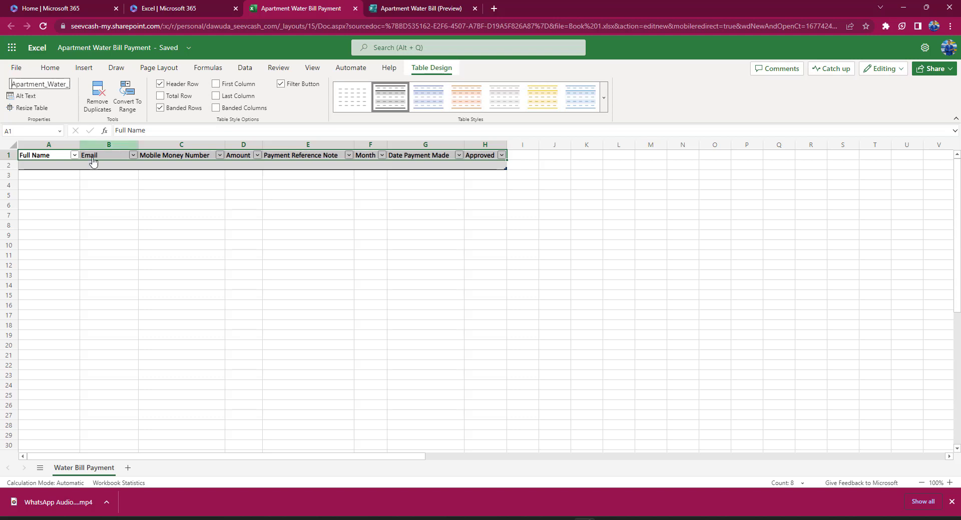
Select a few cells around the table, then switch to the Apartment Water Bill form preview.
left_click(112, 185)
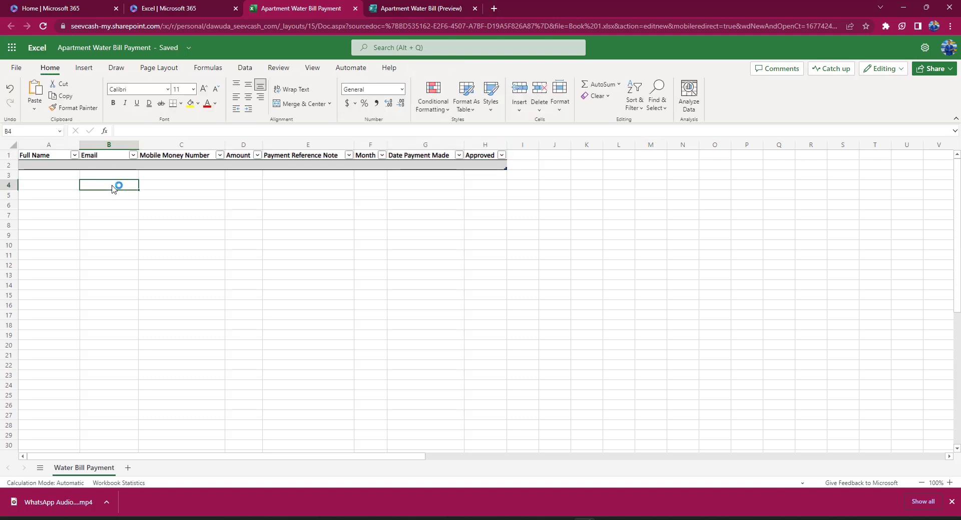
left_click(53, 177)
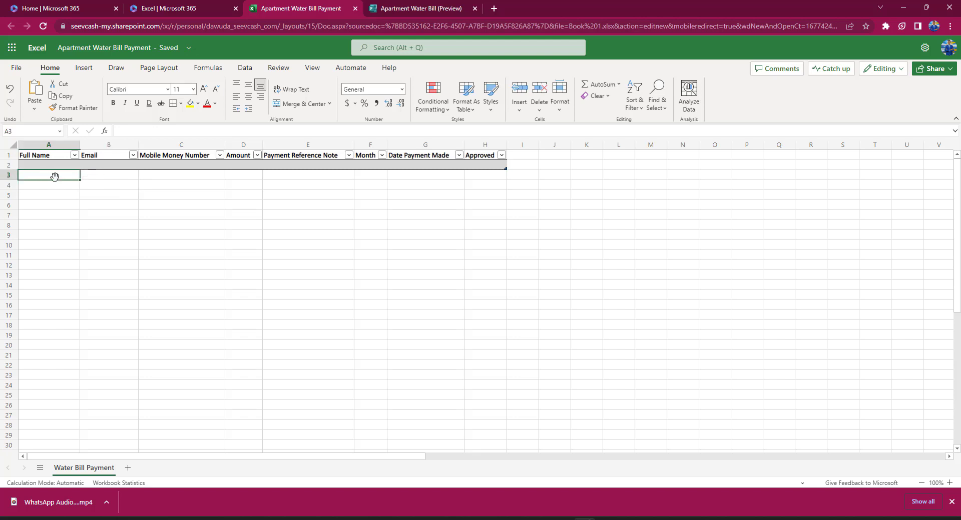
left_click(101, 166)
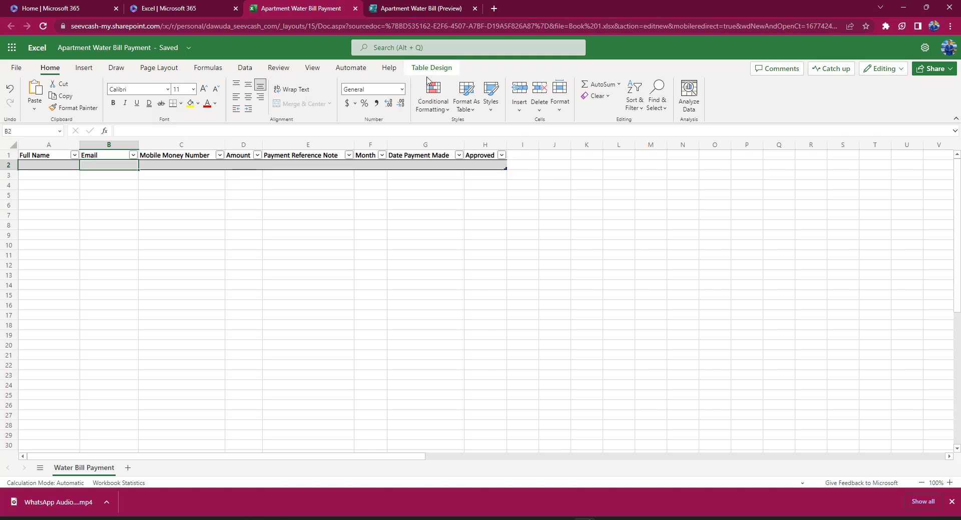
left_click(430, 9)
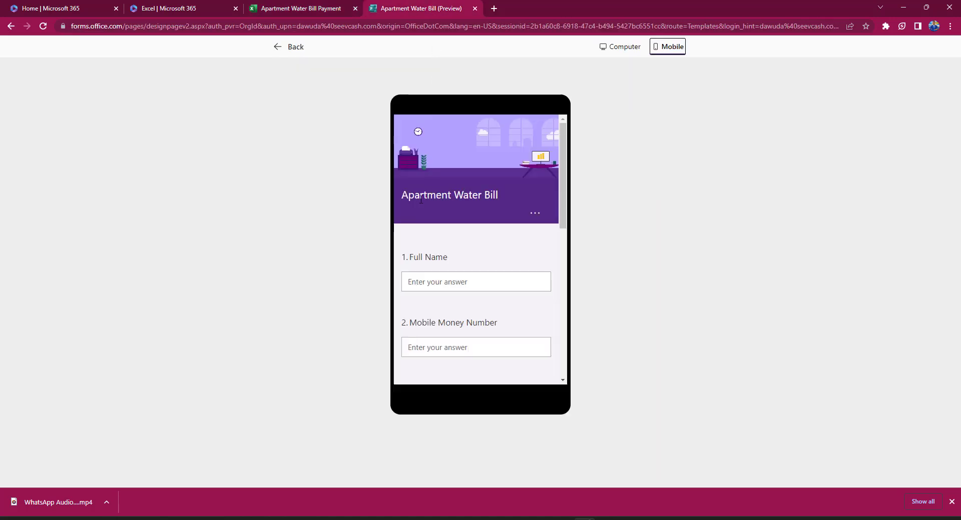
Scroll through the form's mobile preview questions, then return to the Apartment Water Bill Payment workbook.
scroll(475, 225, "down", 5)
scroll(475, 222, "down", 2)
scroll(475, 222, "up", 8)
scroll(484, 281, "down", 3)
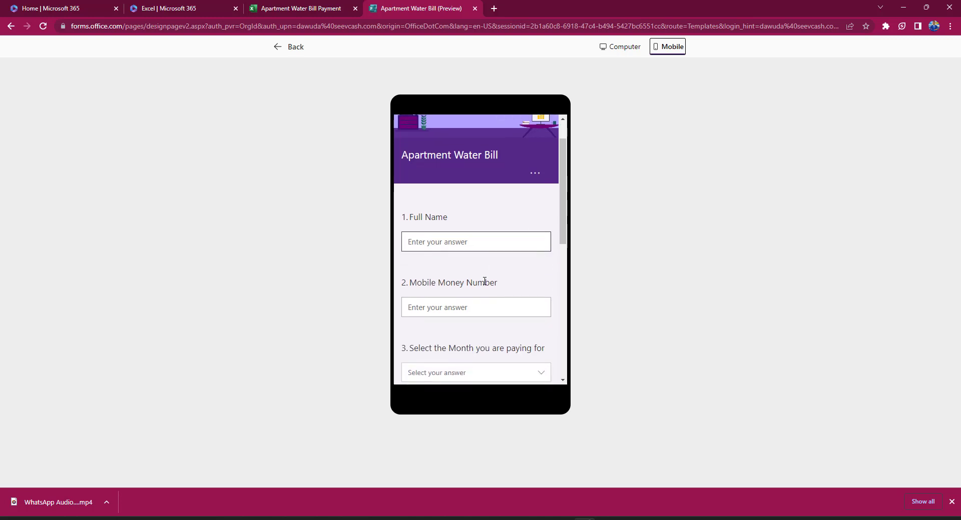
scroll(484, 280, "down", 1)
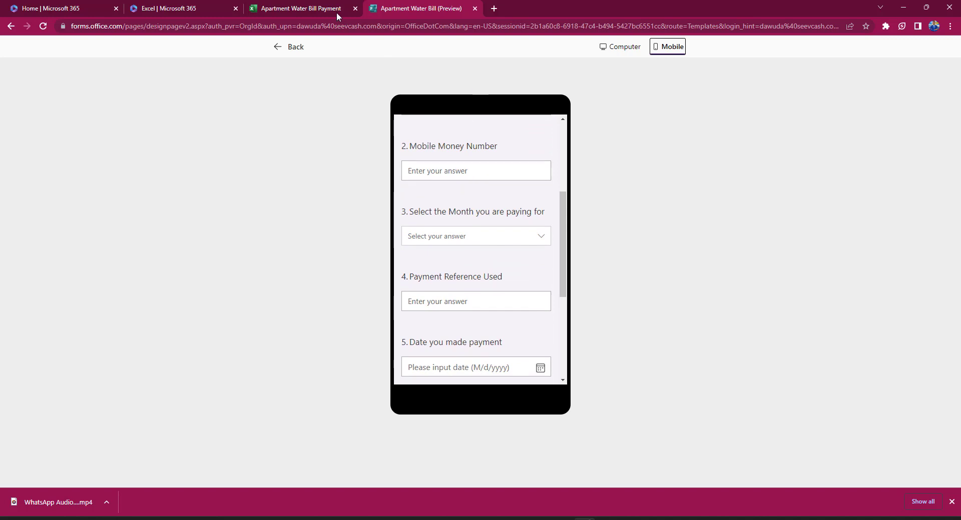
left_click(315, 7)
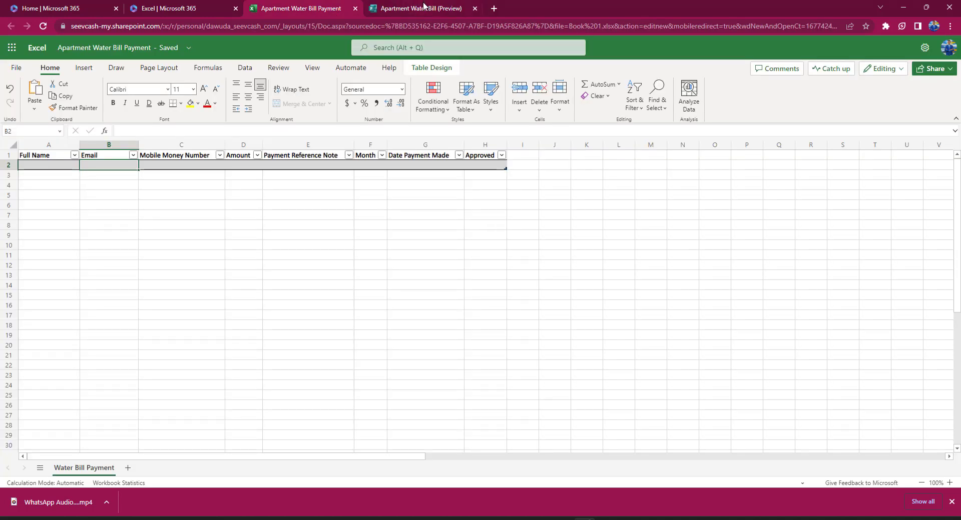